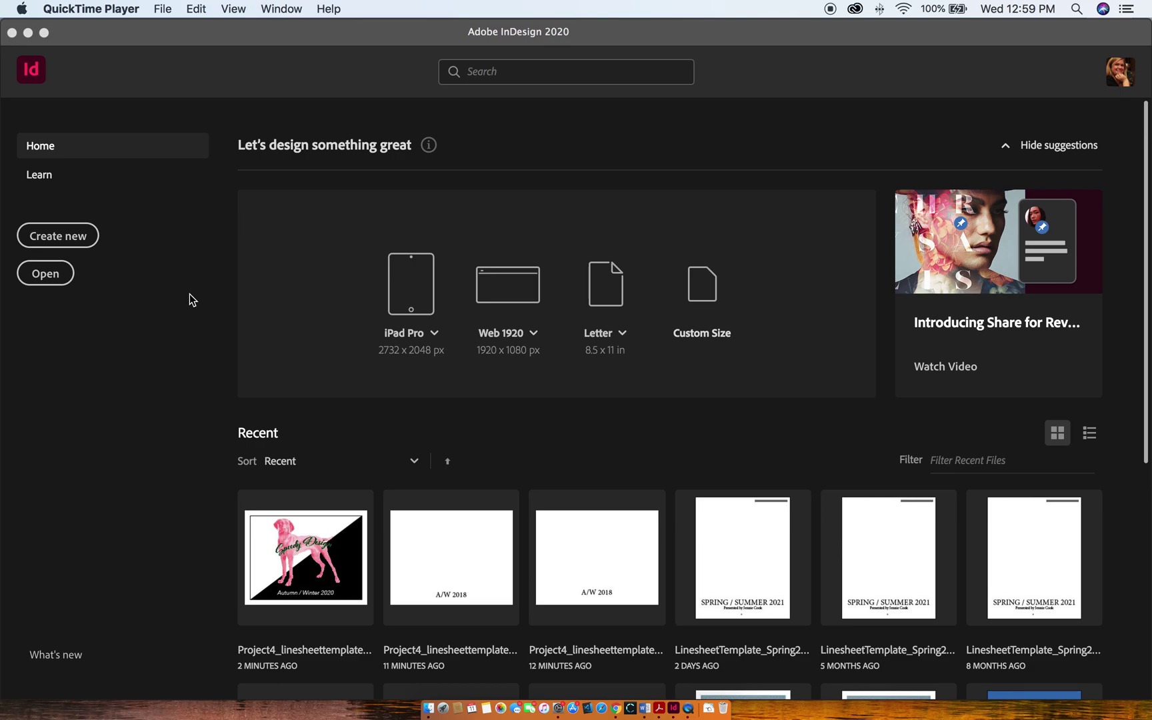
Open the recent file Project4_linesheettemplate_square.indd and switch the workspace to Essentials Classic.
click(188, 296)
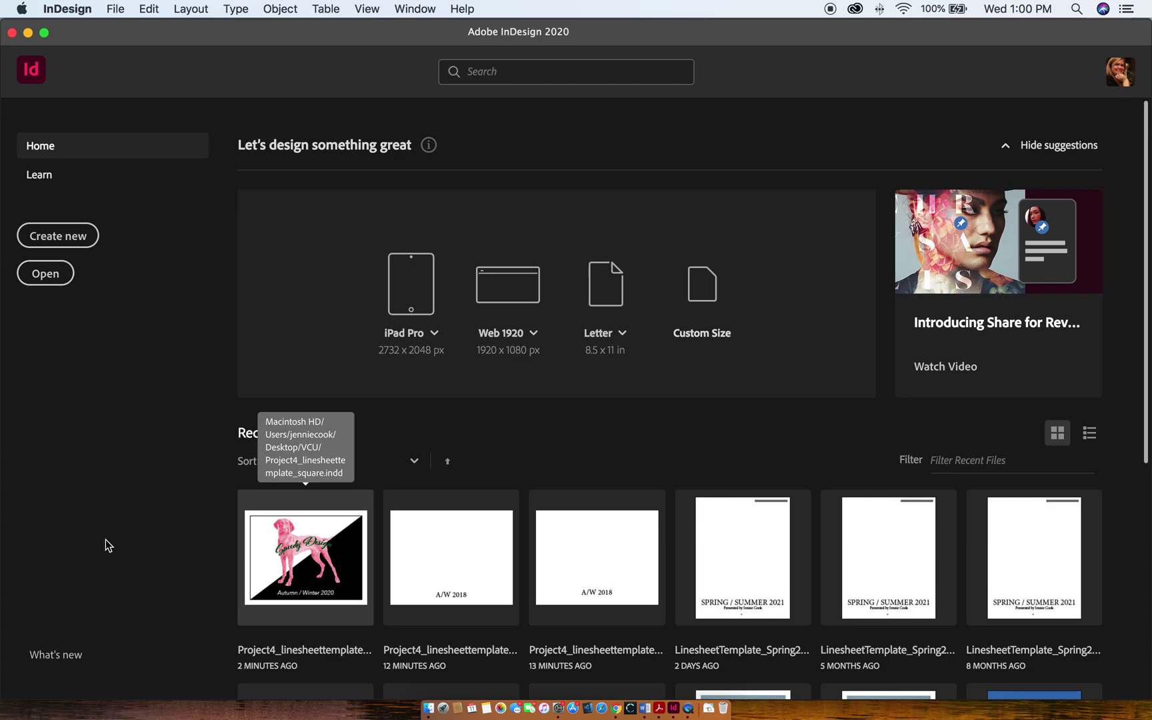
scroll(111, 460, up, 3)
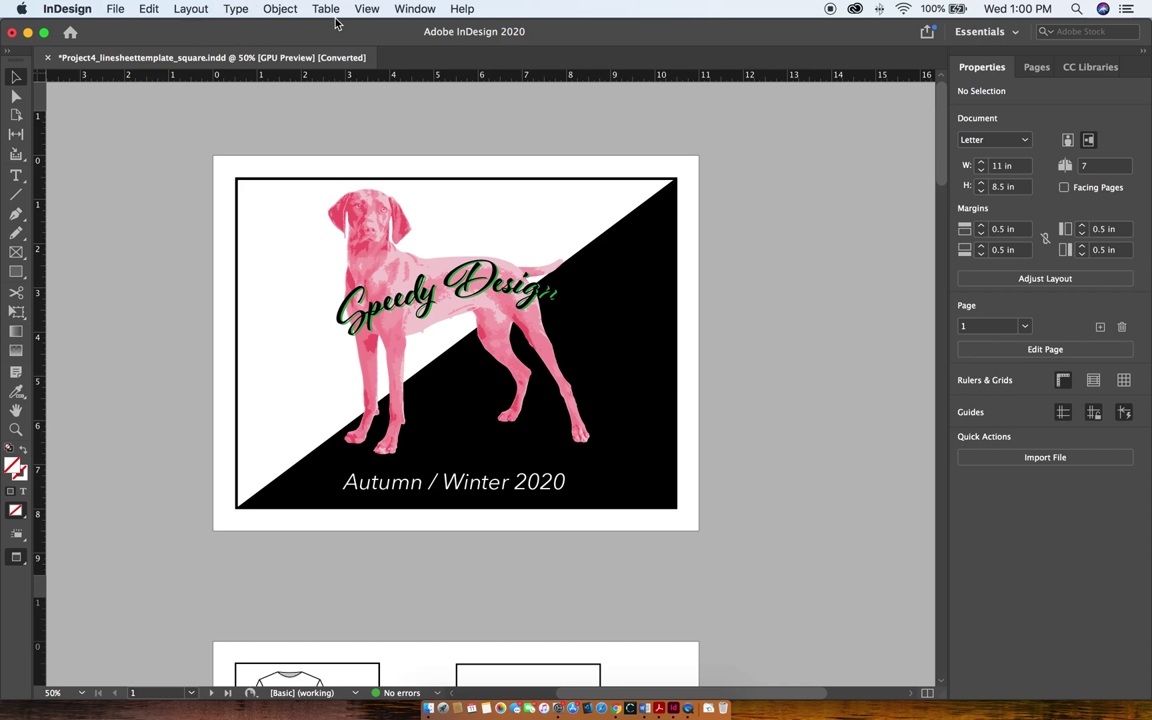
click(405, 10)
mouse_move(431, 46)
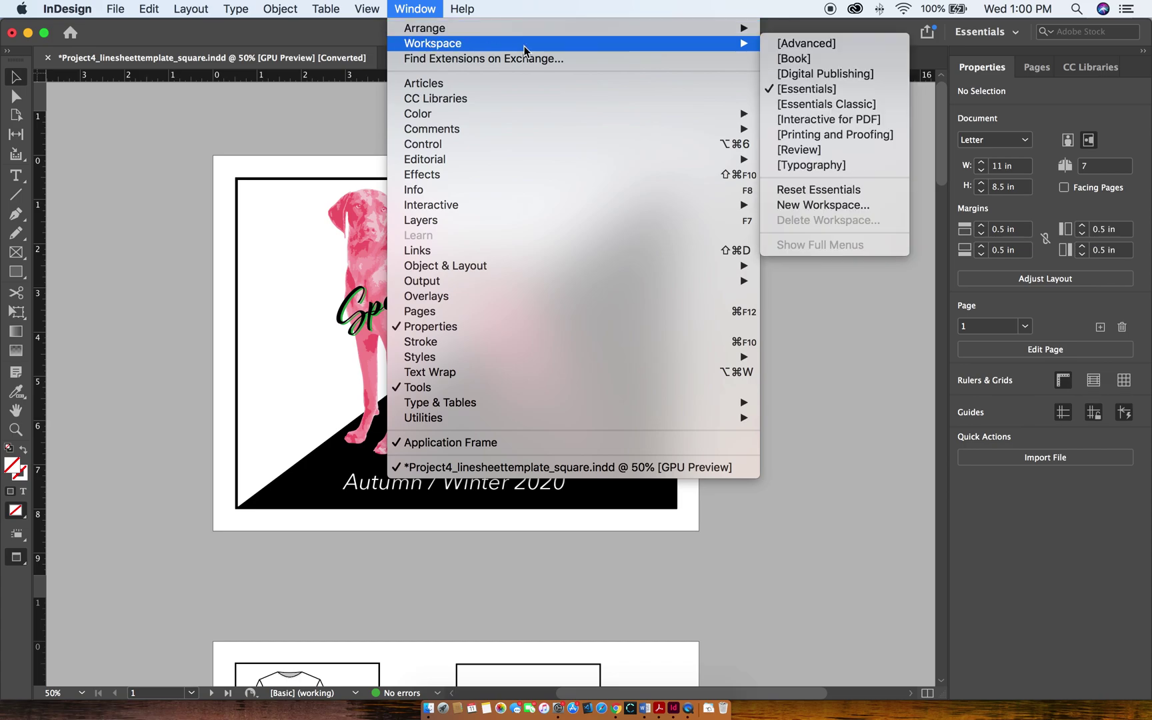
click(826, 109)
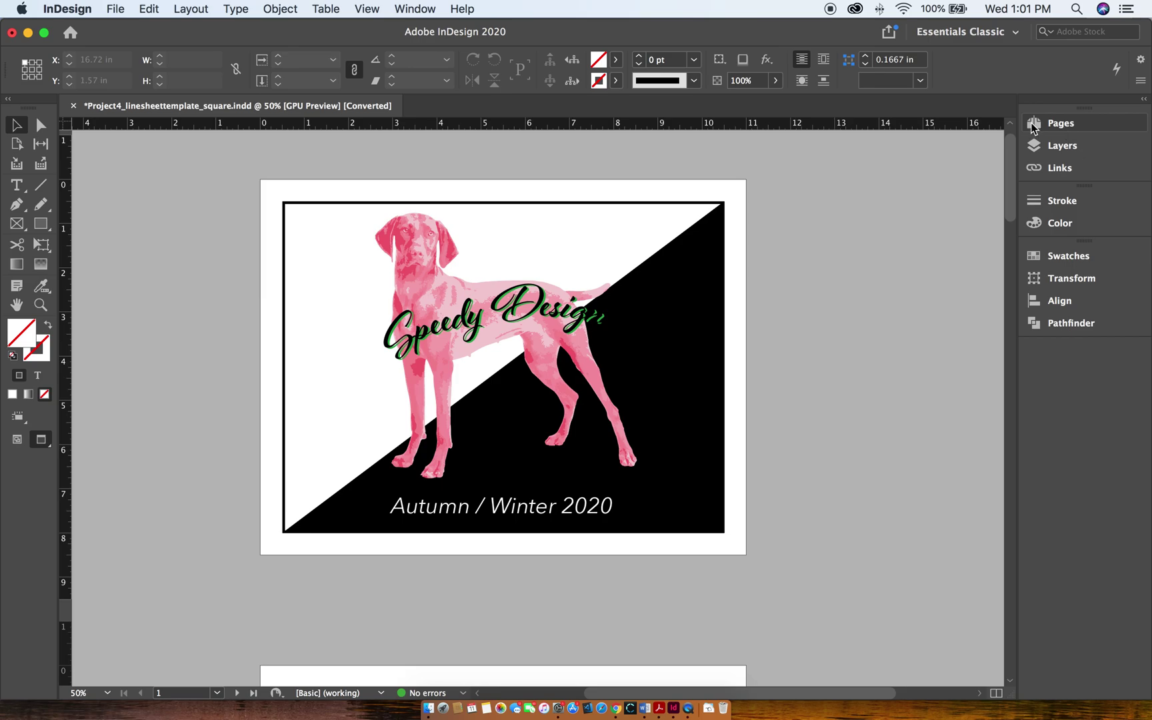
Examine the document's layer list and the stroke settings.
click(1062, 146)
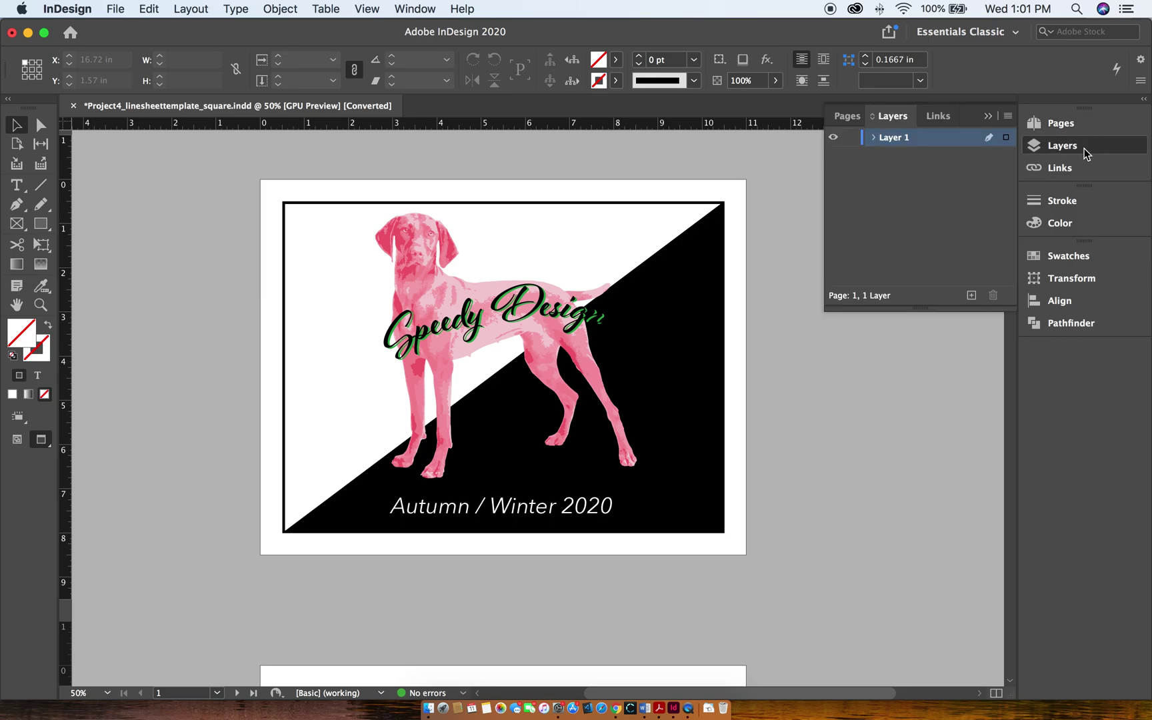
click(1084, 151)
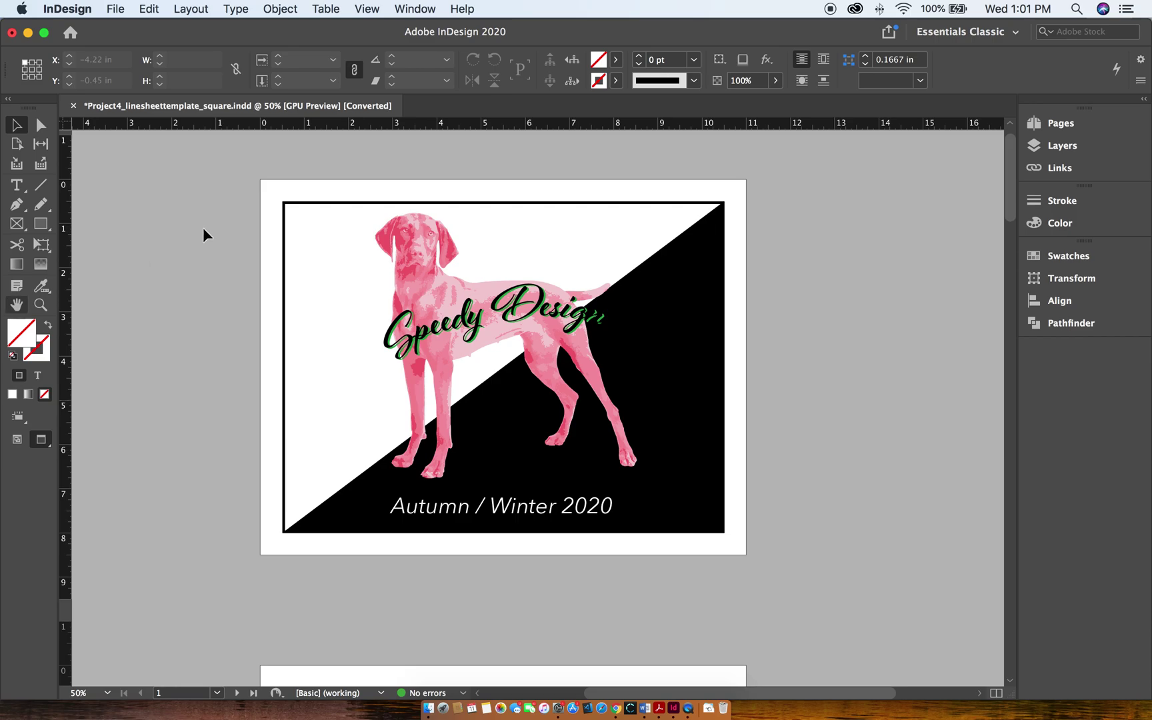
click(1065, 148)
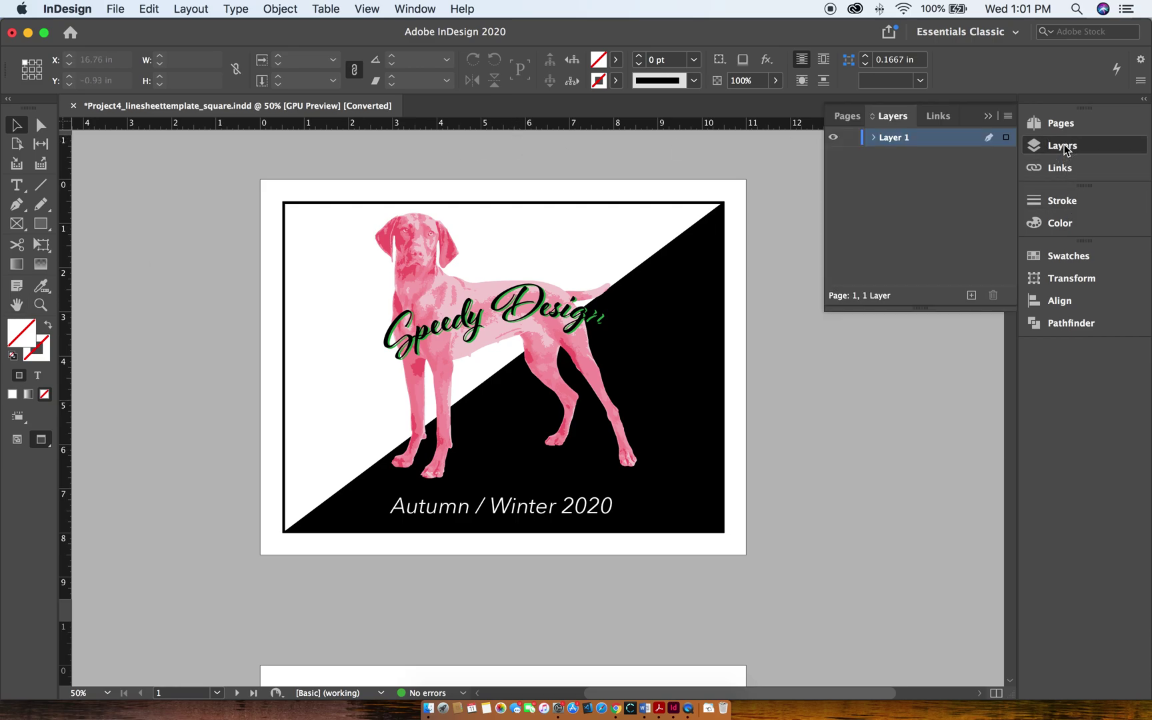
click(1074, 203)
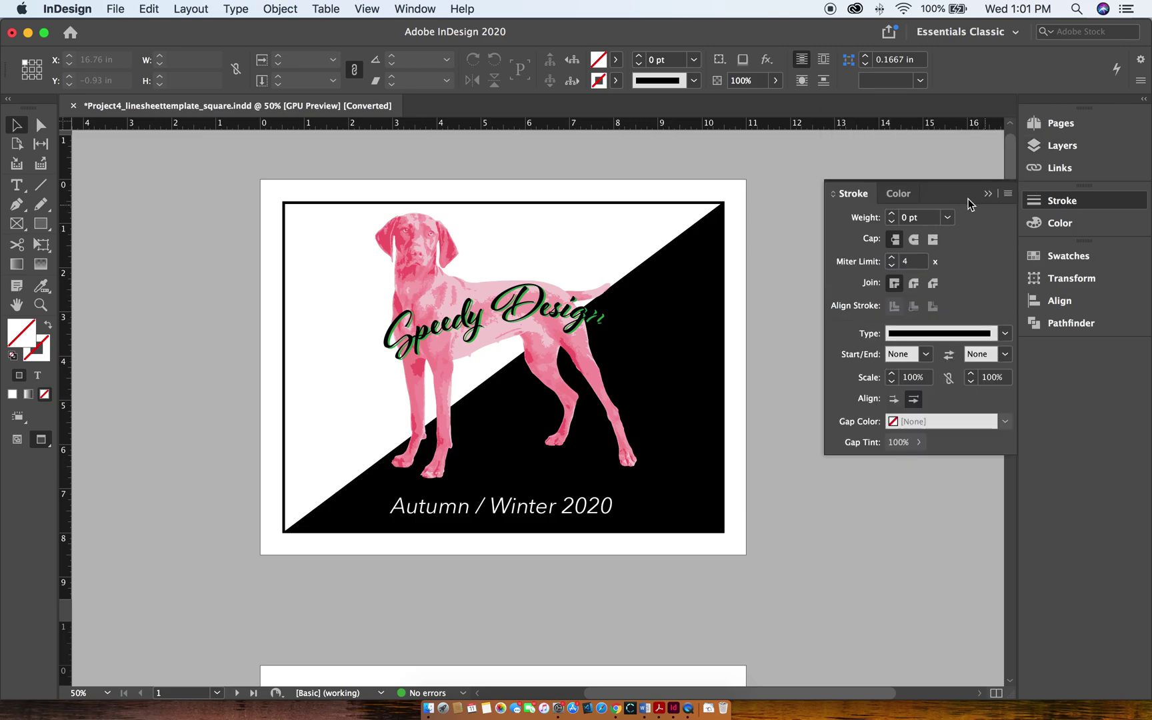
Display the document's color swatches as small thumbnails instead of a list.
click(1055, 259)
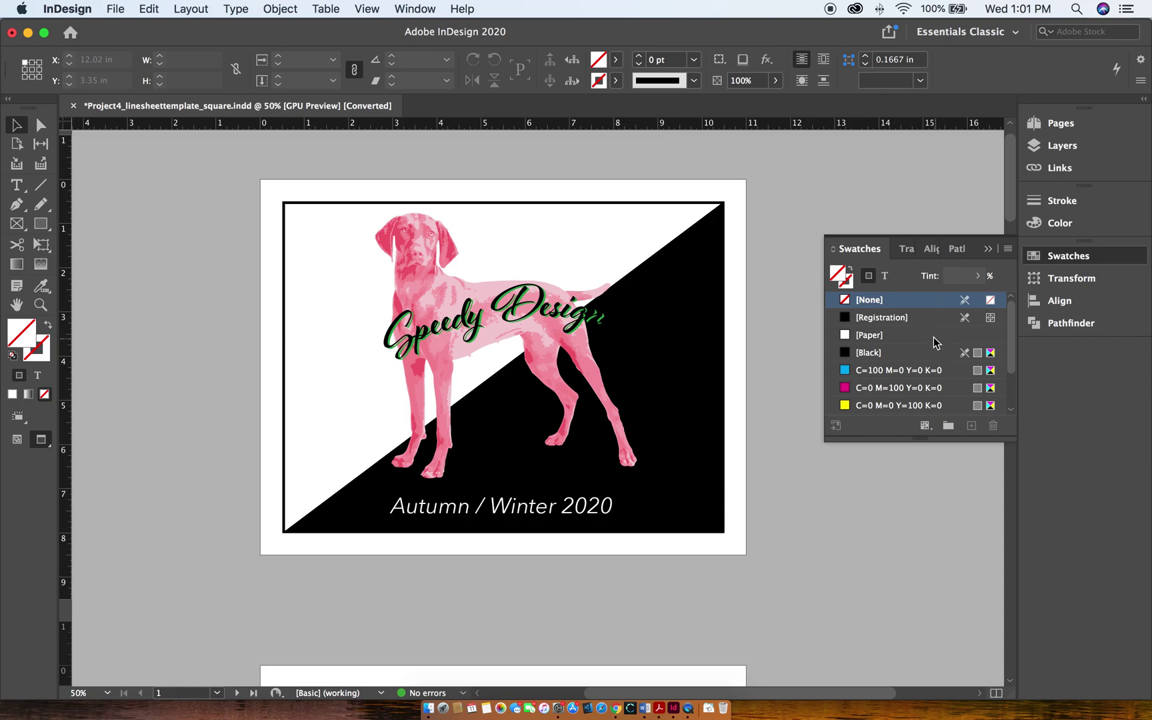
scroll(936, 343, down, 3)
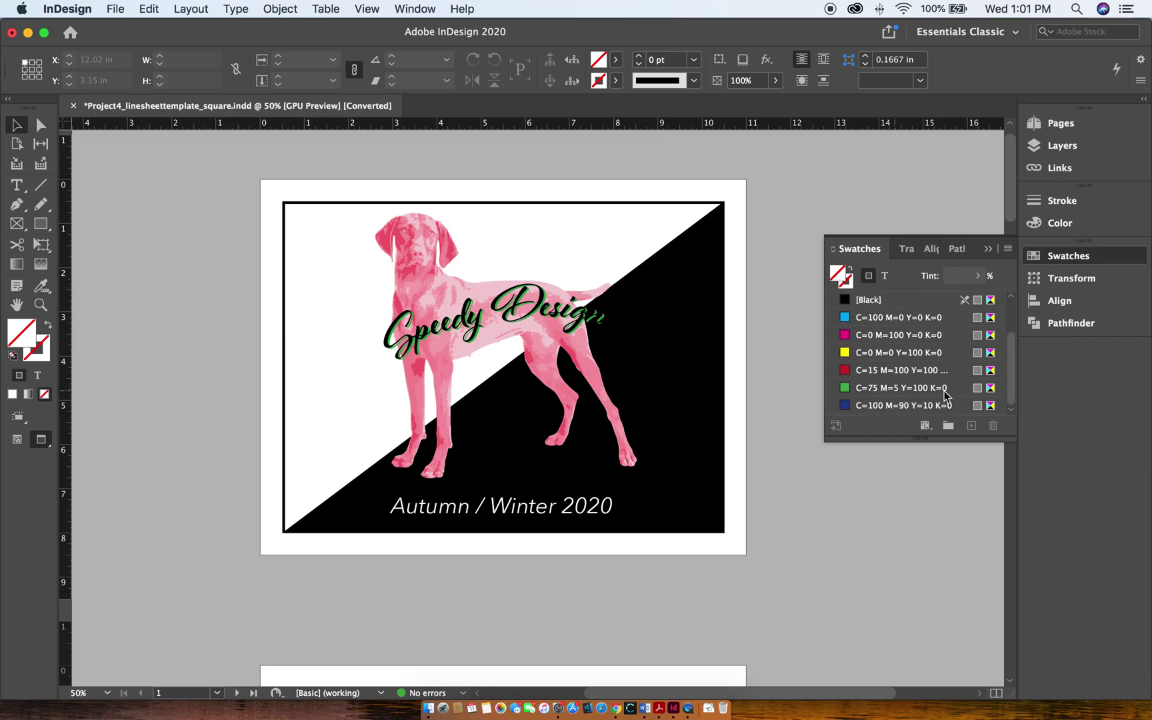
click(1007, 249)
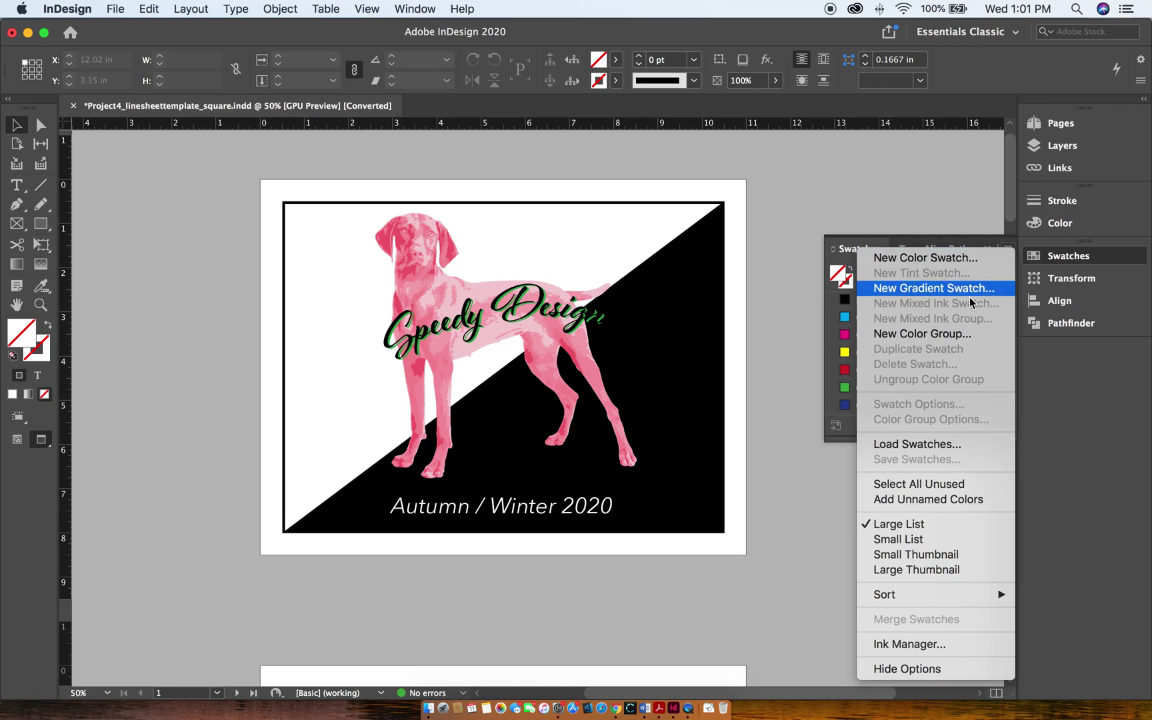
click(911, 553)
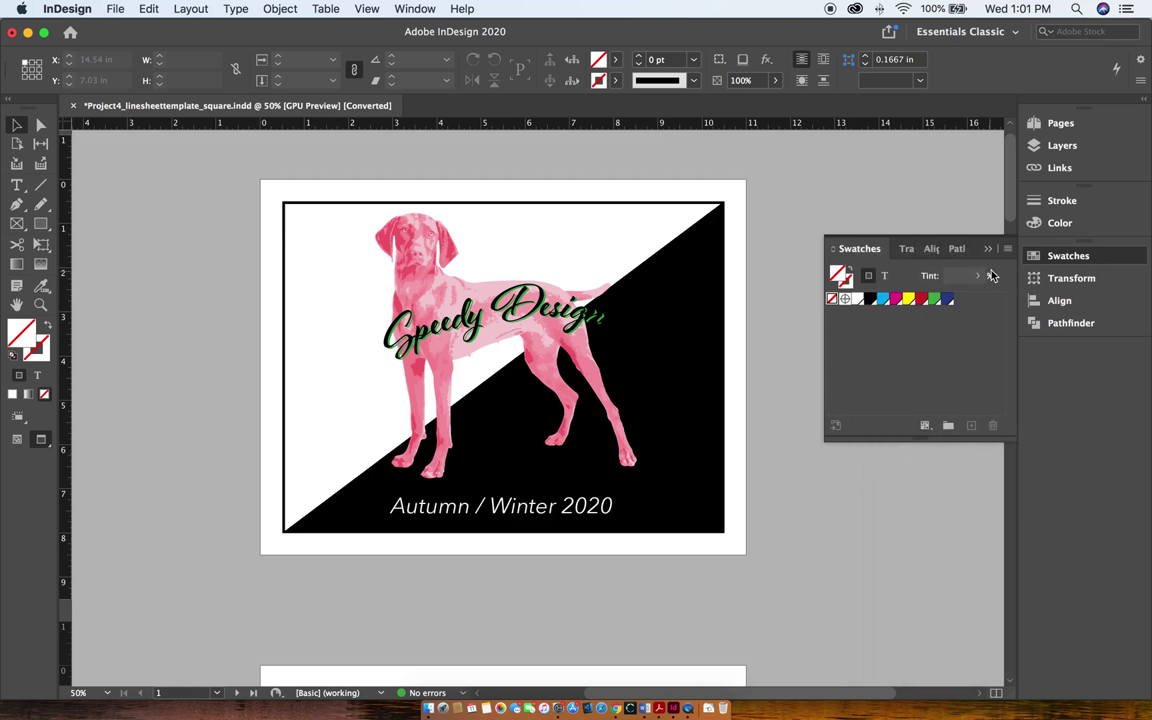
click(989, 251)
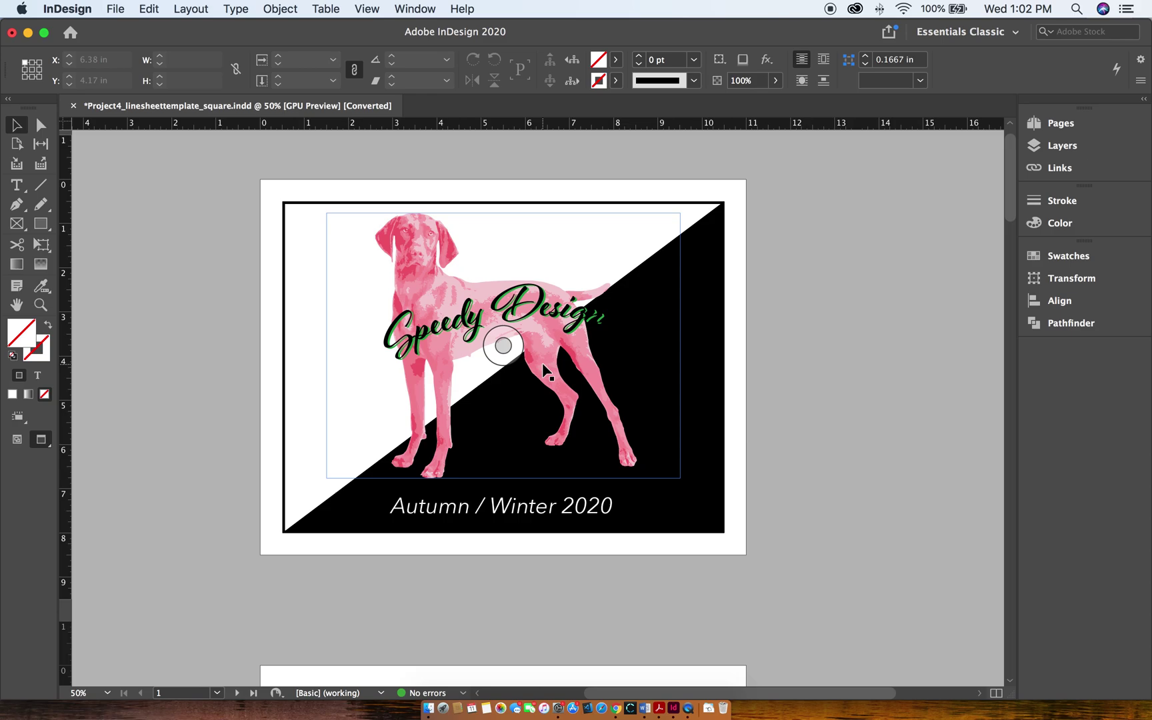
Look through the line sheet's pages and page thumbnails, and check the list of linked artwork files.
scroll(543, 360, right, 2)
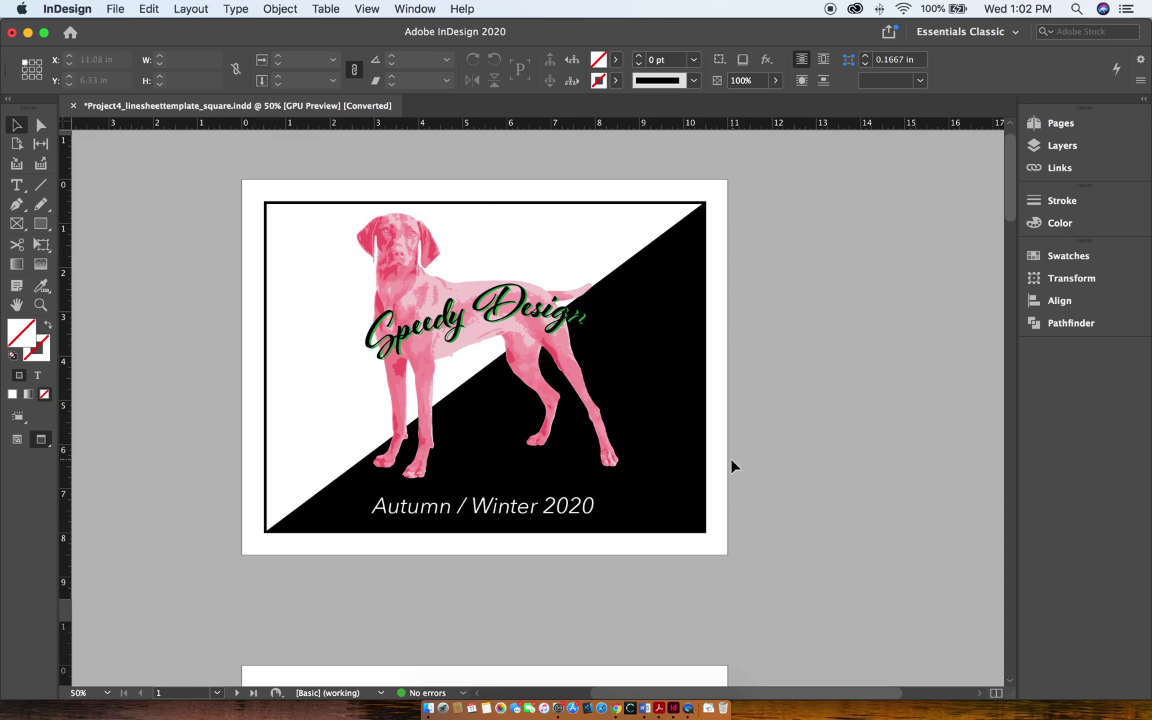
scroll(883, 475, down, 5)
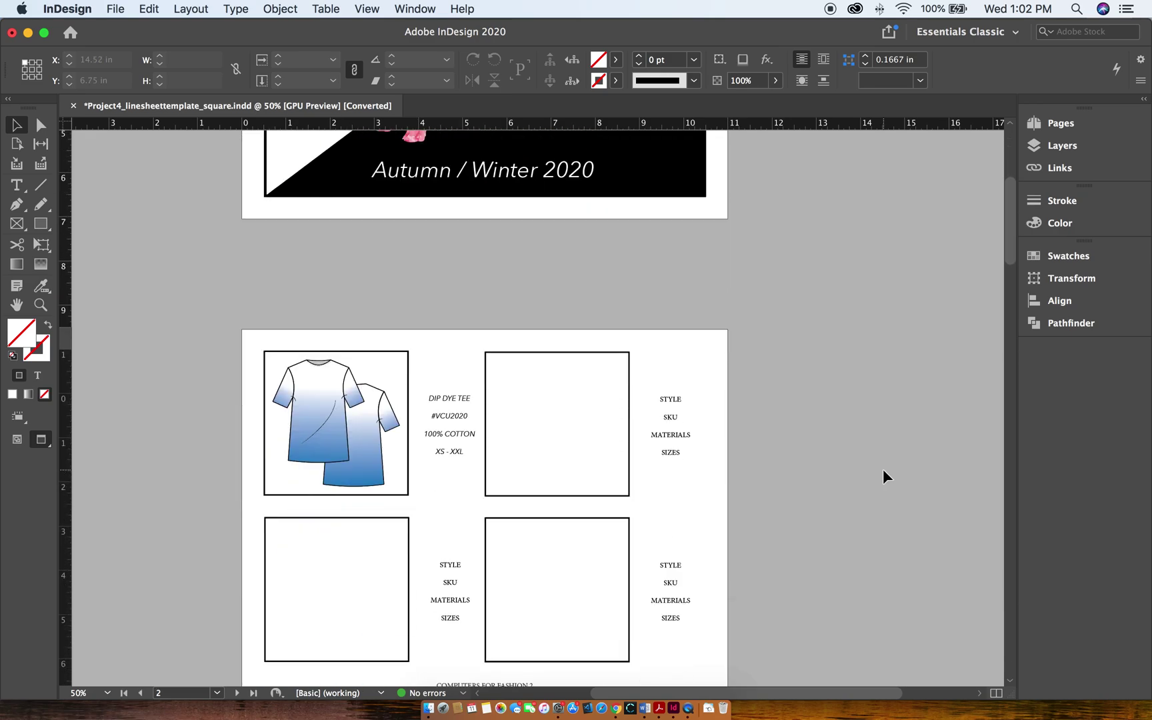
scroll(882, 475, down, 12)
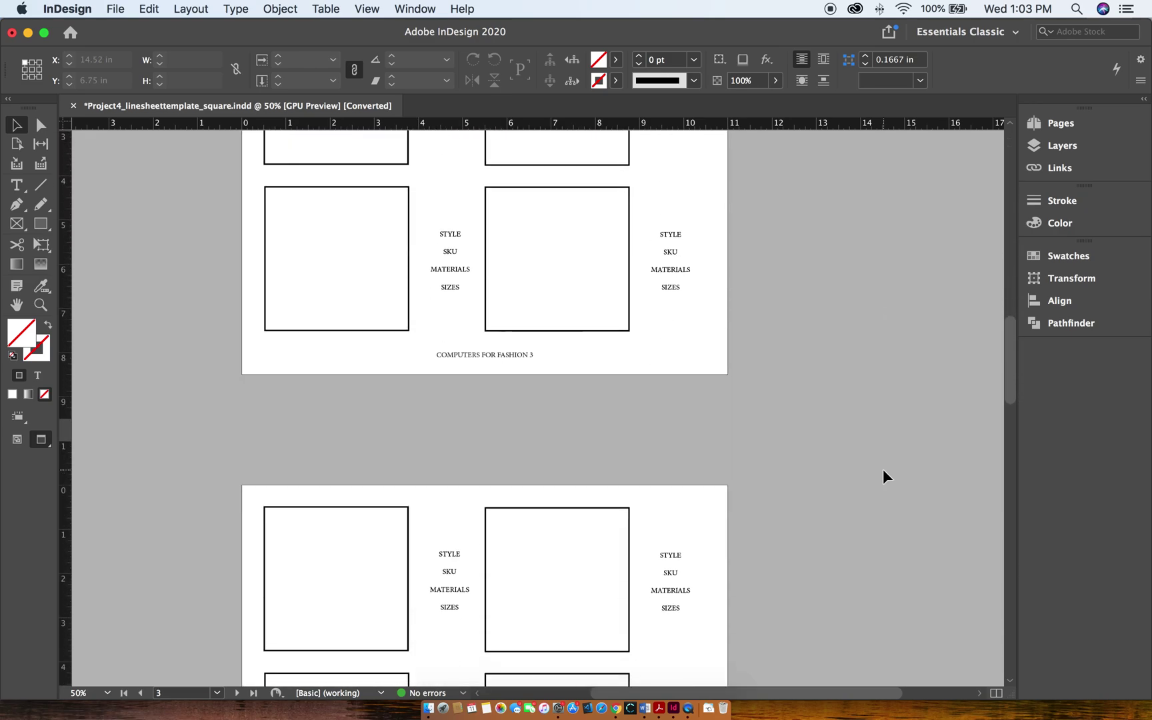
scroll(882, 475, down, 9)
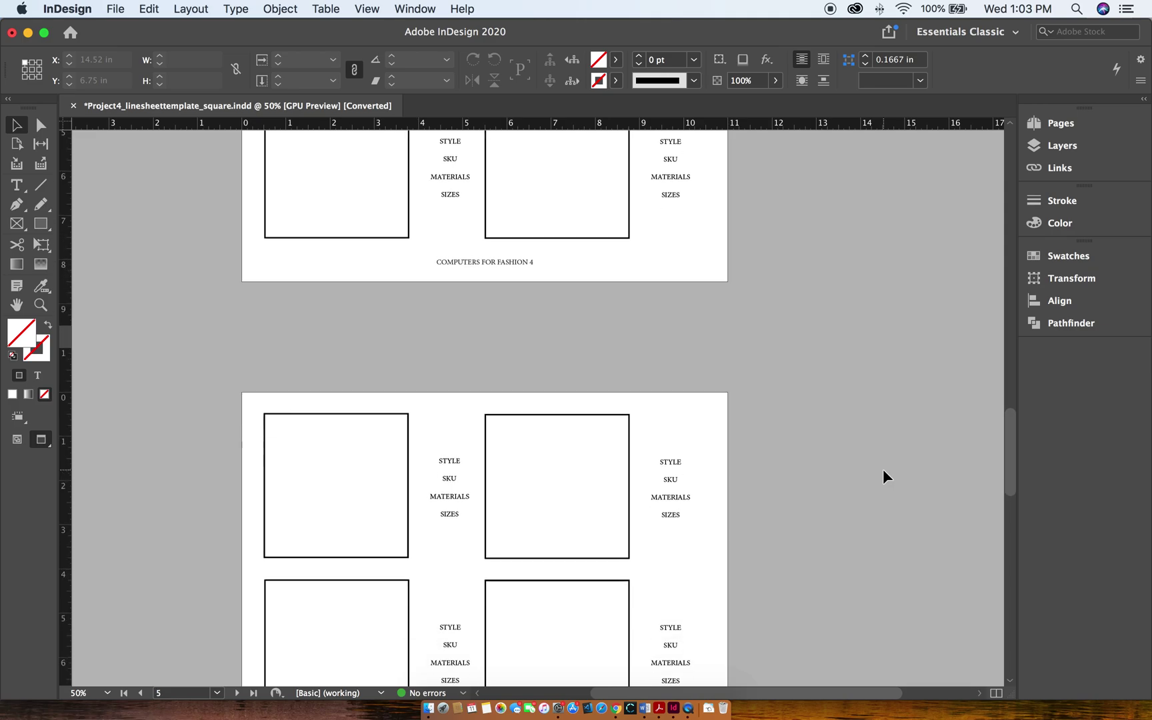
scroll(883, 476, up, 20)
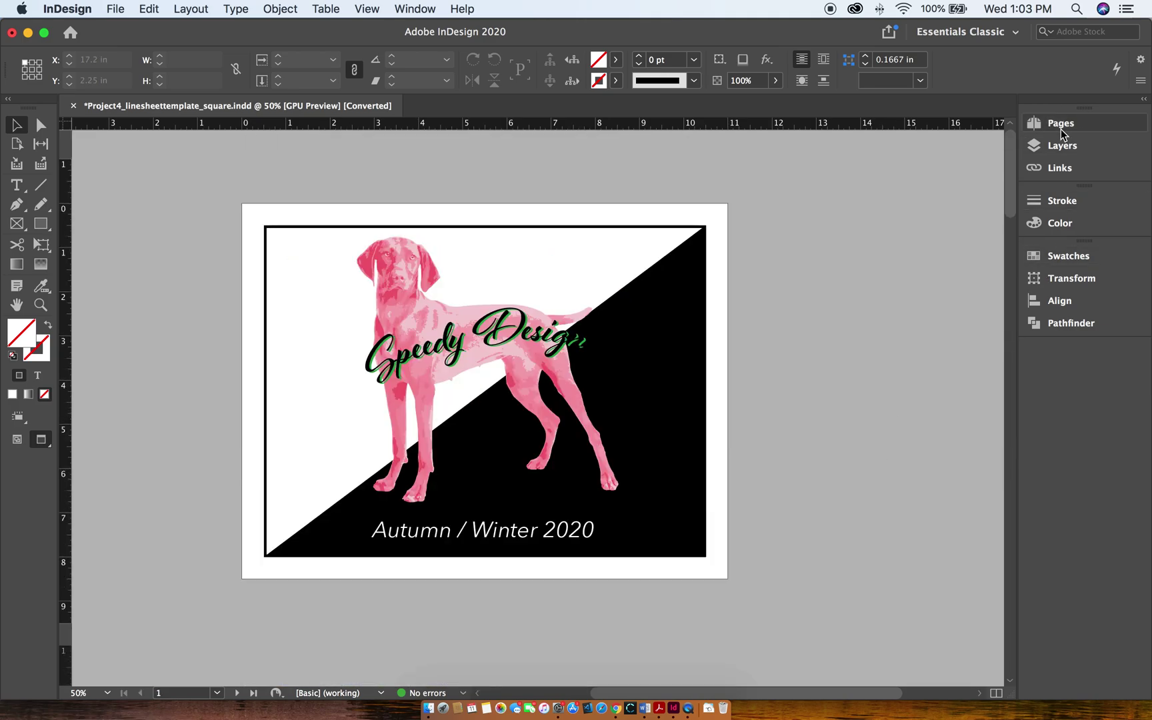
click(1060, 124)
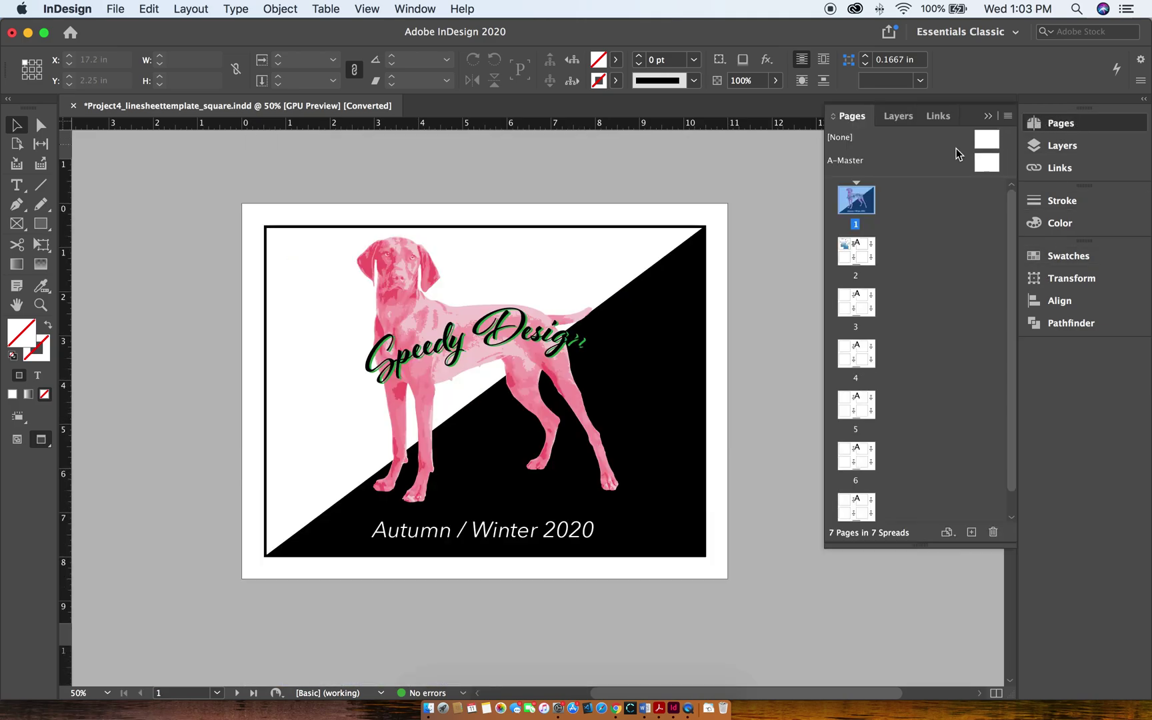
scroll(880, 314, down, 1)
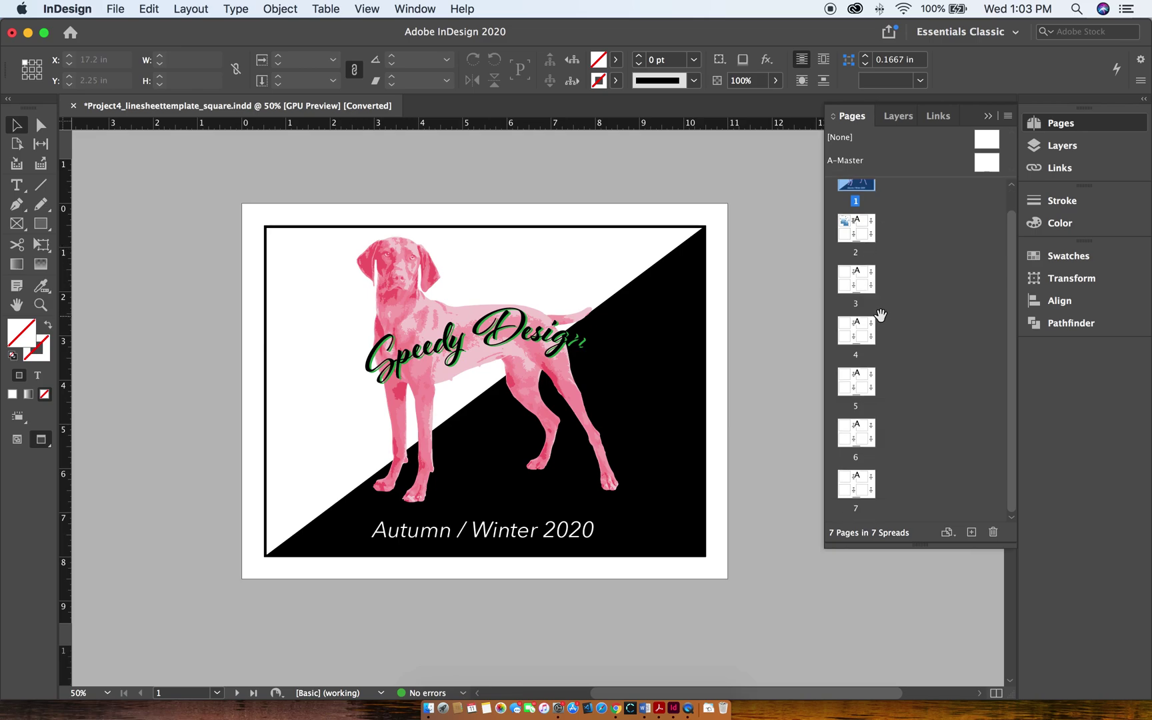
scroll(880, 315, up, 1)
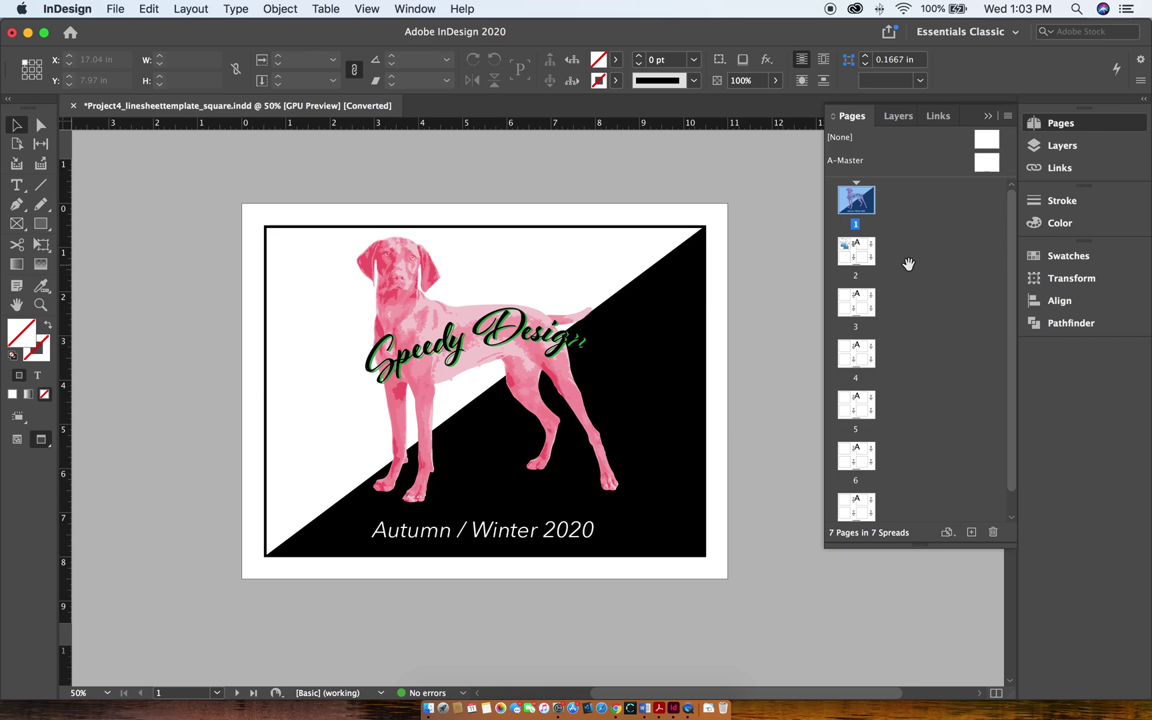
click(1086, 121)
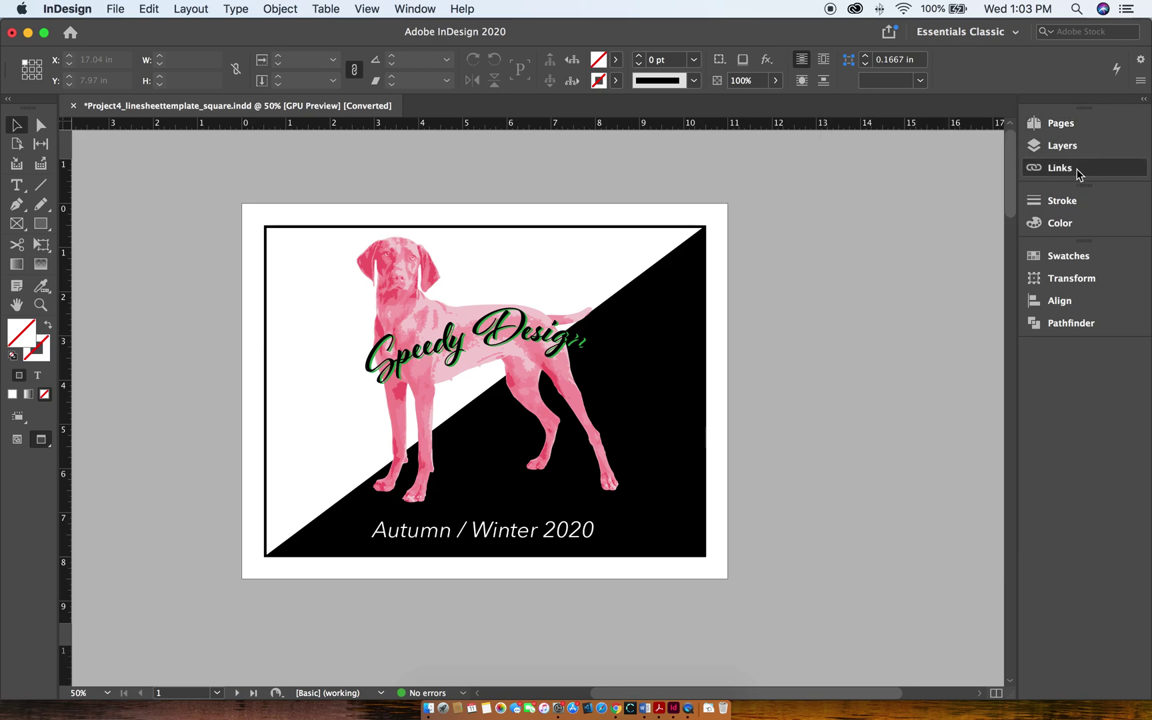
click(1076, 168)
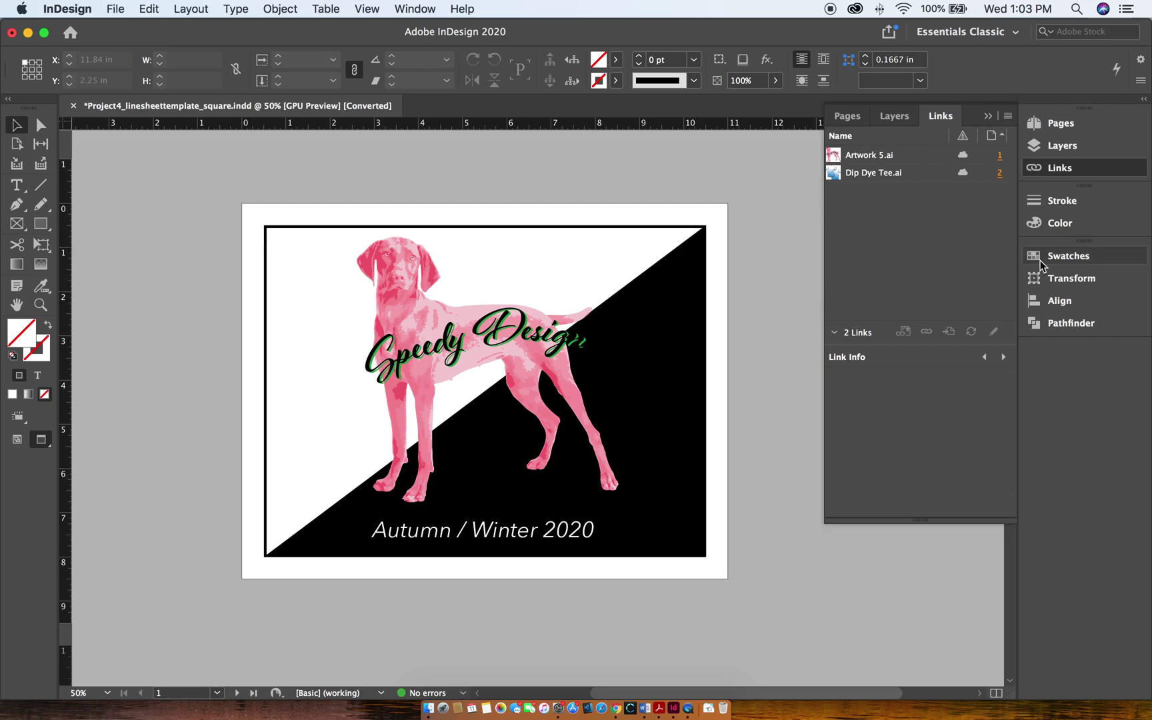
click(1103, 174)
Show the CC Libraries and open My Library to access its saved garment graphics.
click(414, 9)
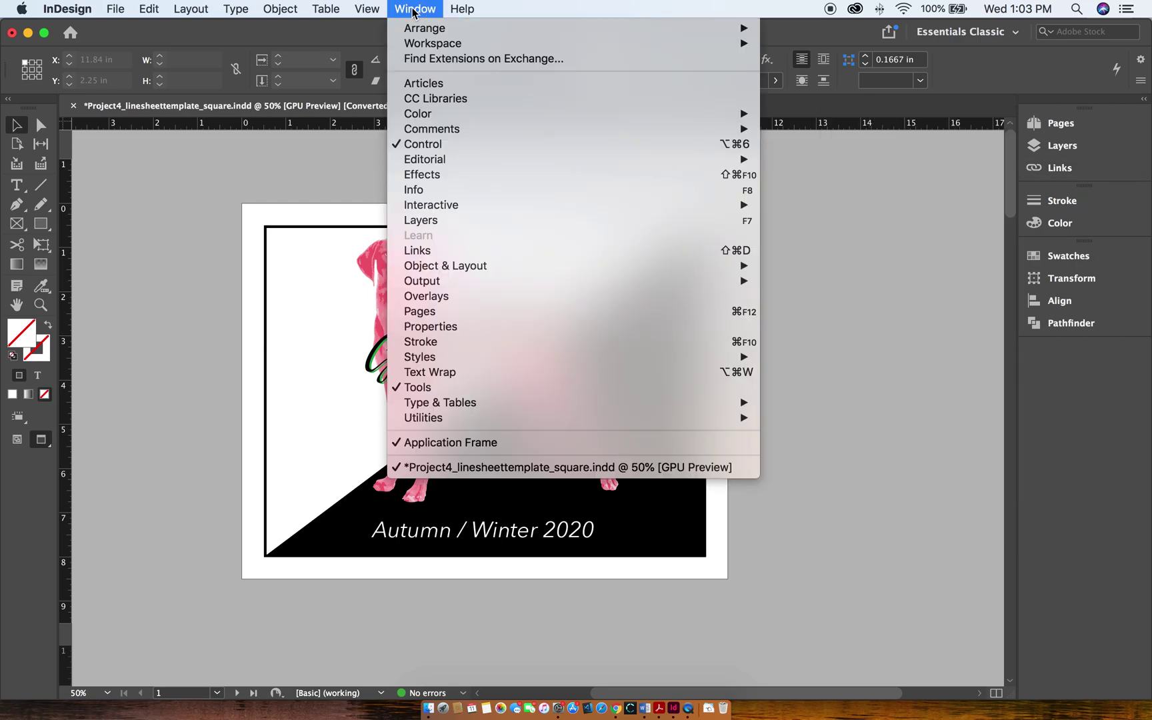
click(437, 97)
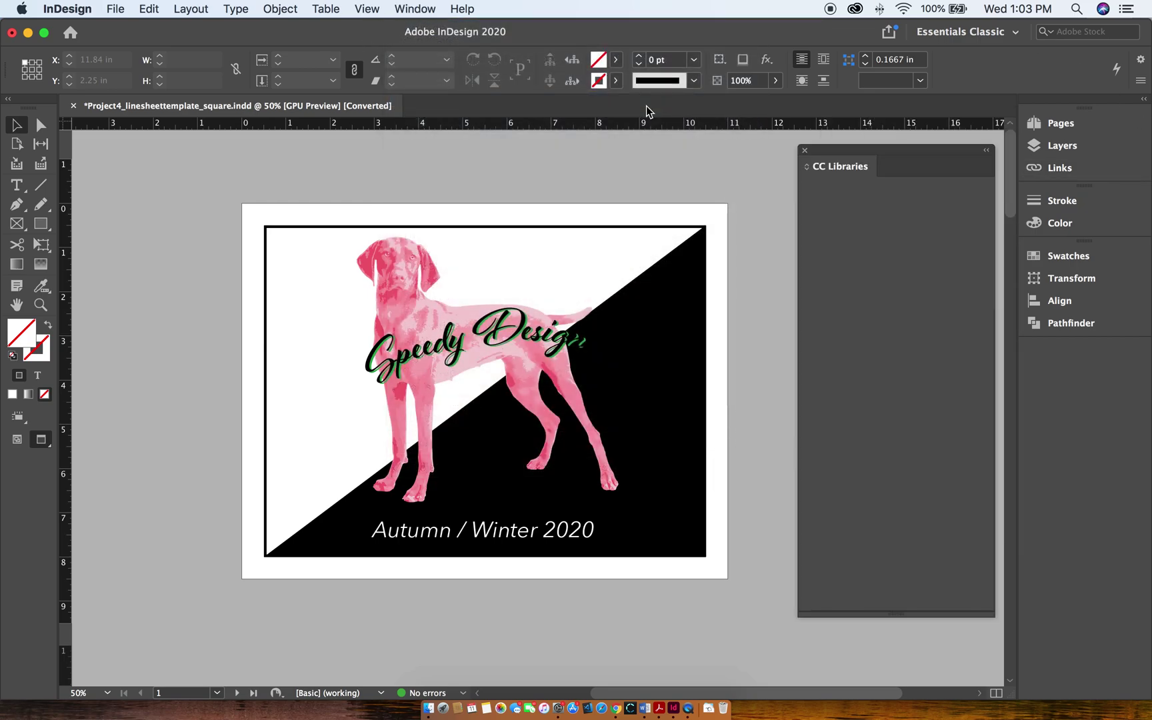
click(830, 250)
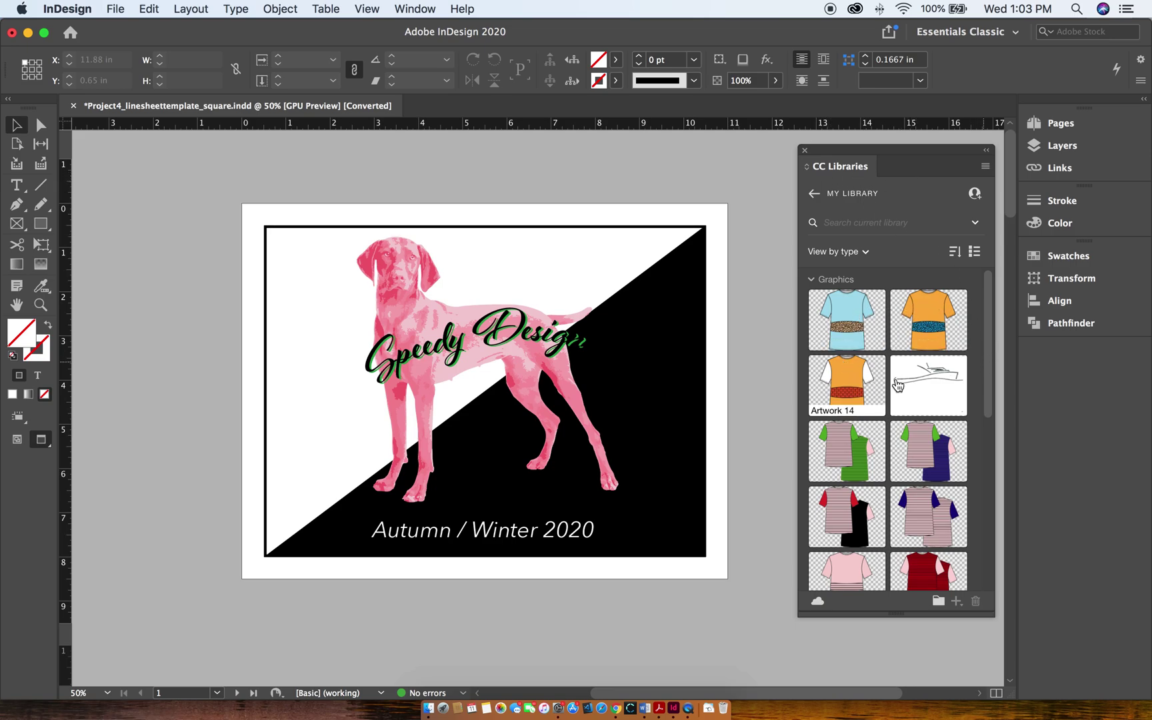
scroll(873, 373, down, 1)
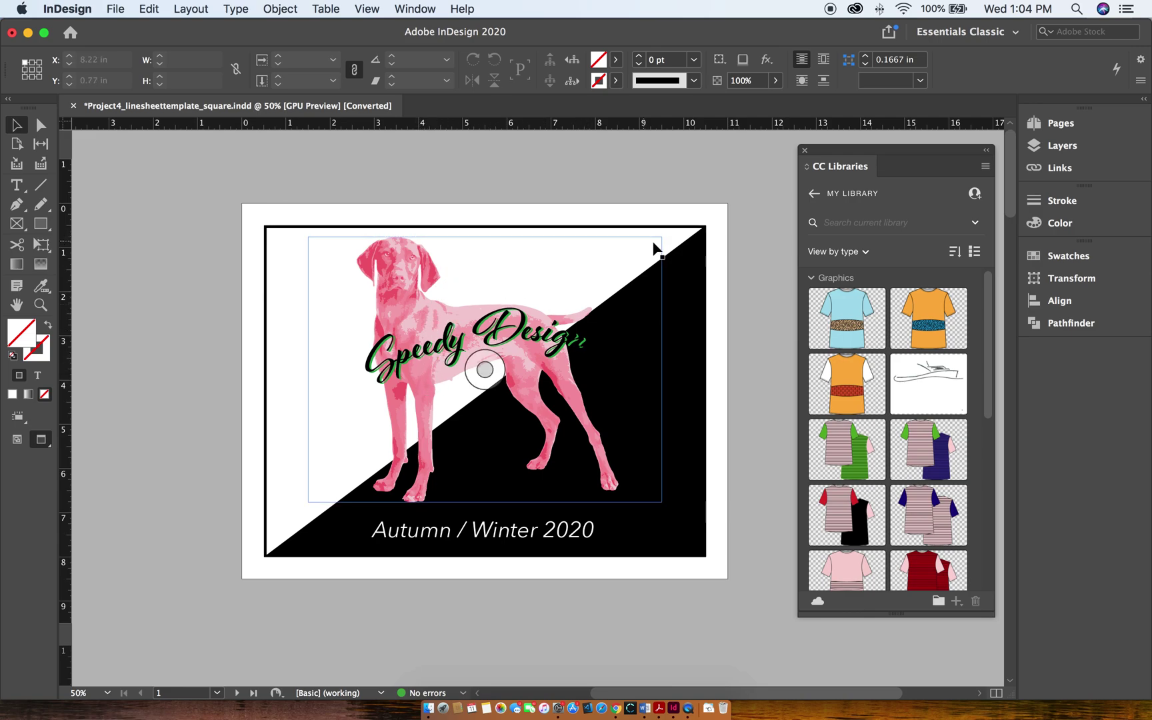
Examine the cover's dog artwork and border, the page 2 tee frame and its description text, and the blank template pages.
click(404, 320)
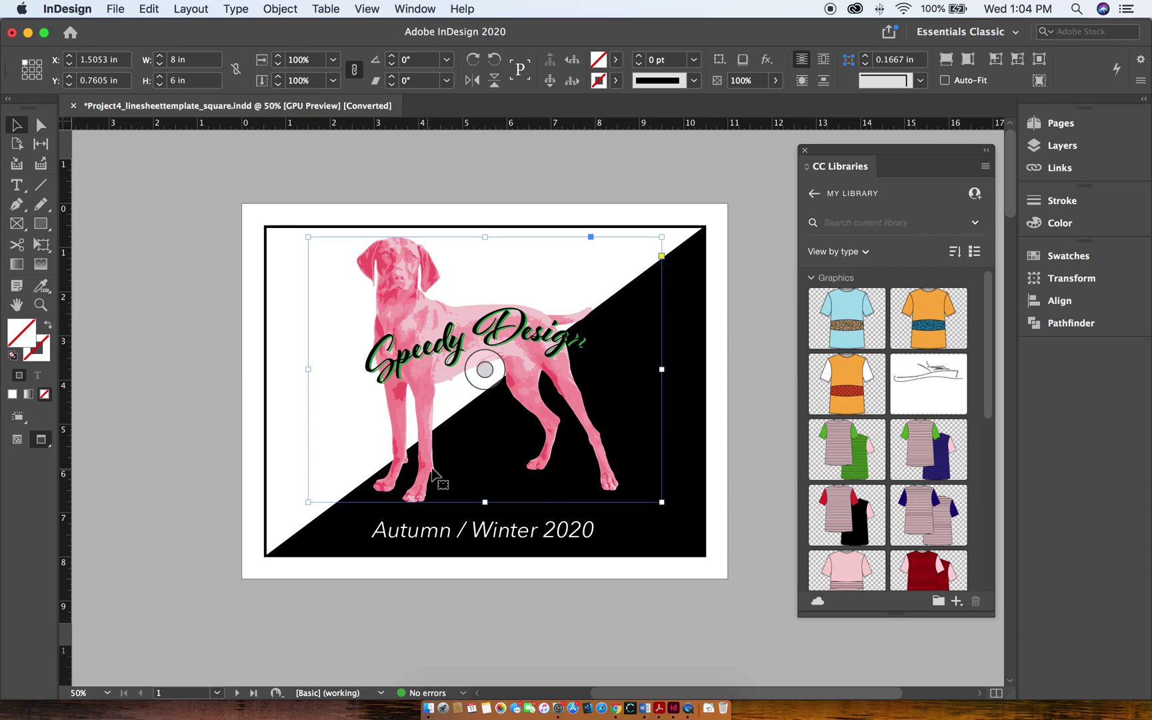
click(267, 415)
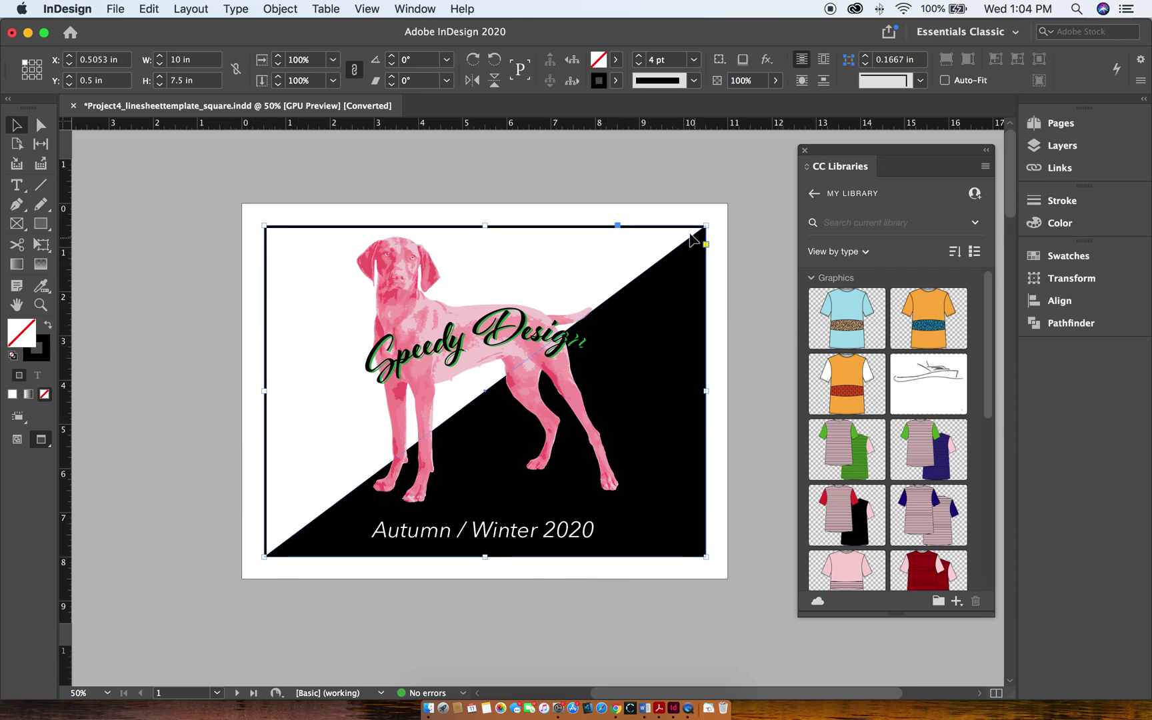
scroll(214, 473, down, 3)
scroll(214, 466, down, 3)
click(275, 427)
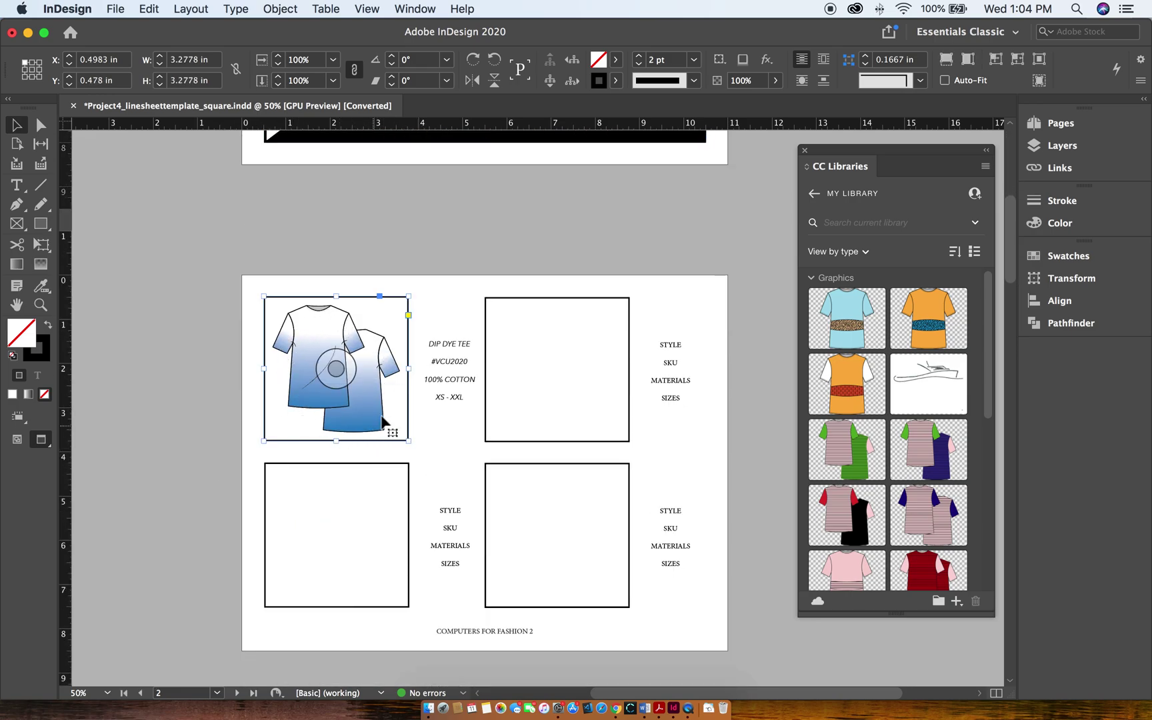
click(455, 380)
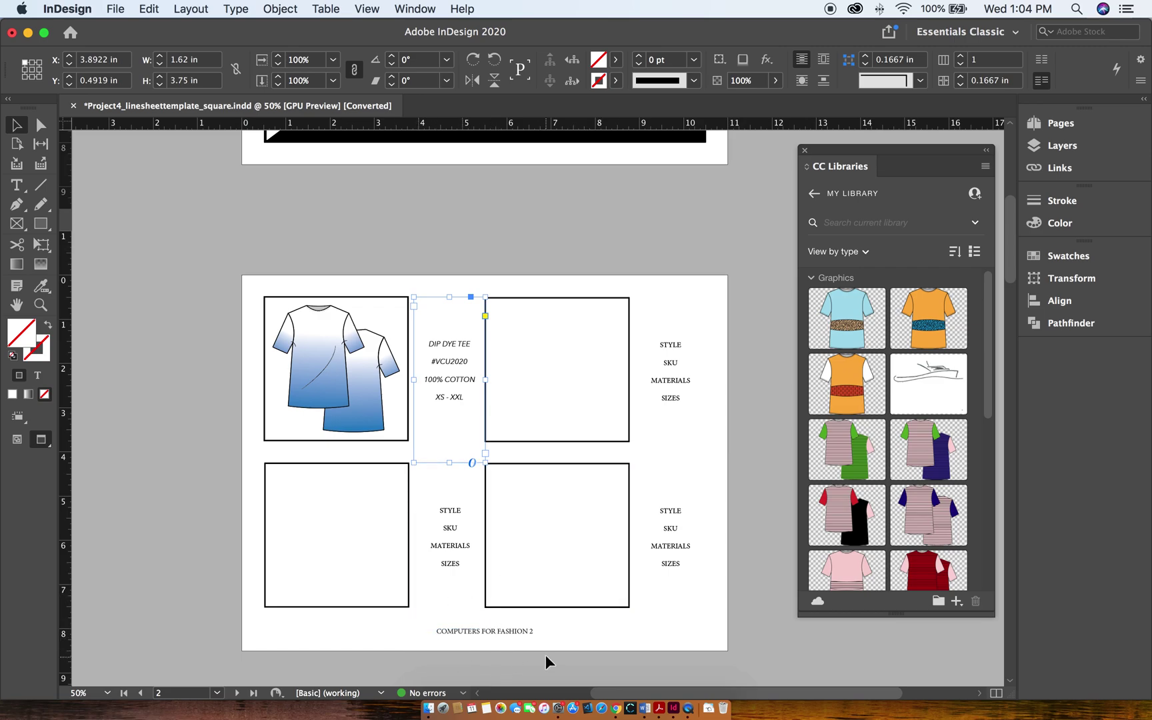
scroll(549, 636, down, 10)
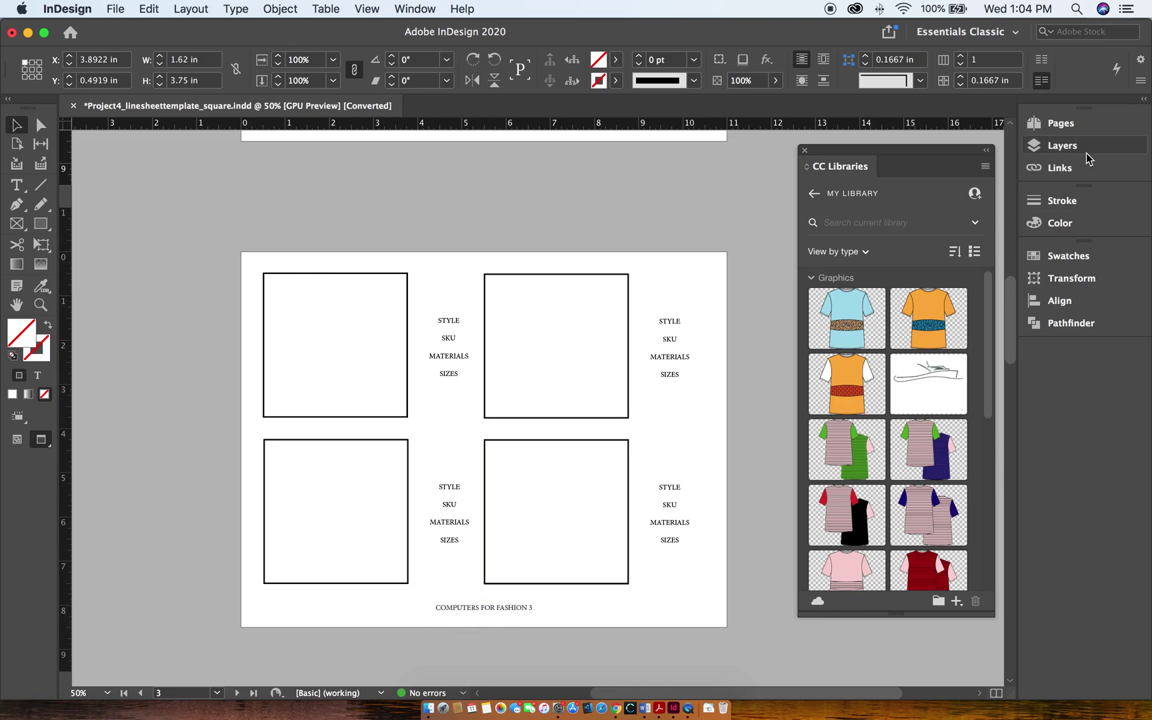
scroll(666, 318, down, 6)
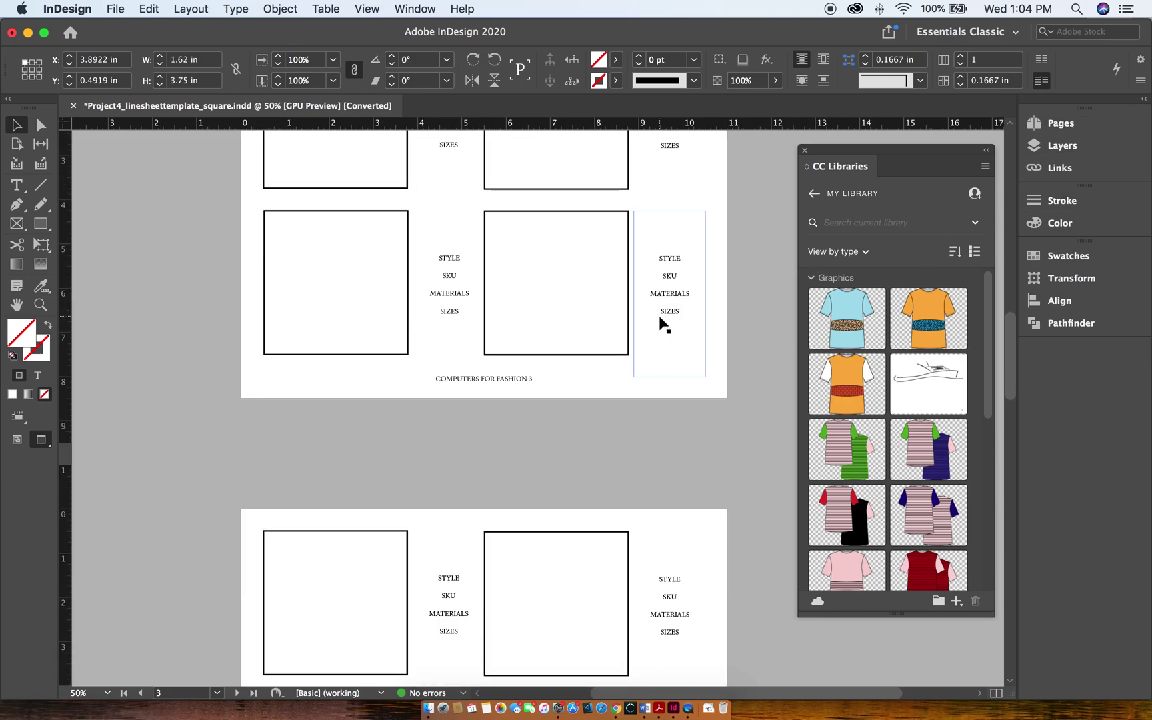
scroll(220, 226, up, 15)
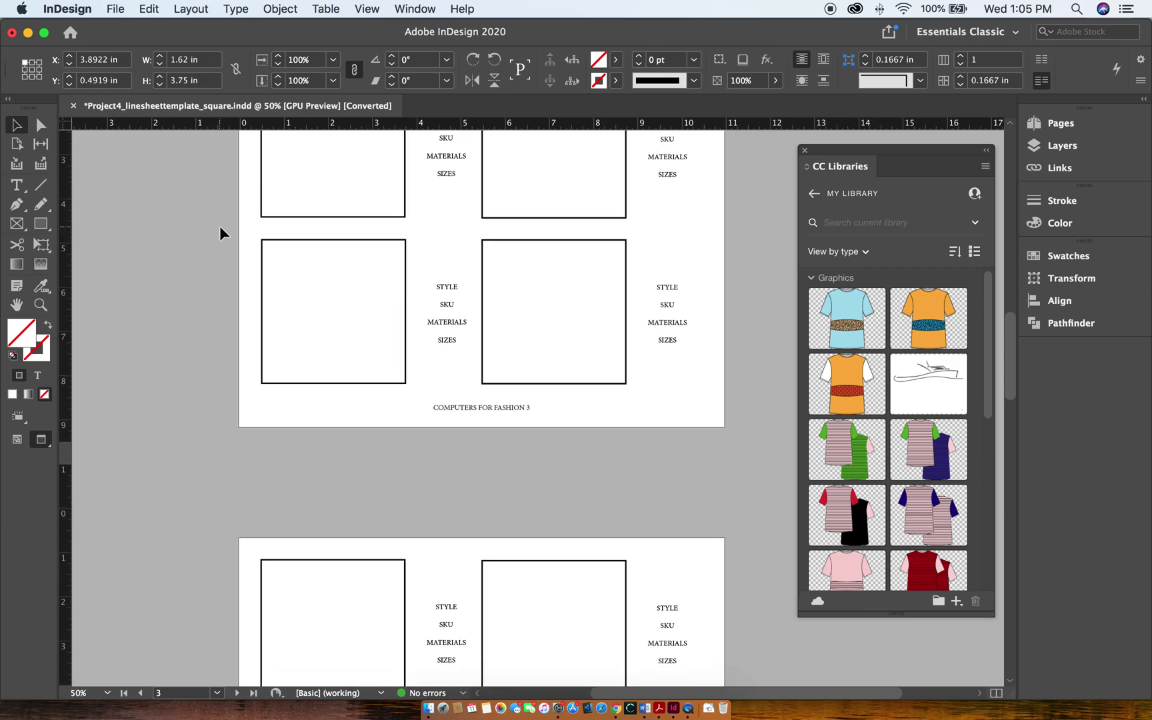
scroll(219, 230, up, 3)
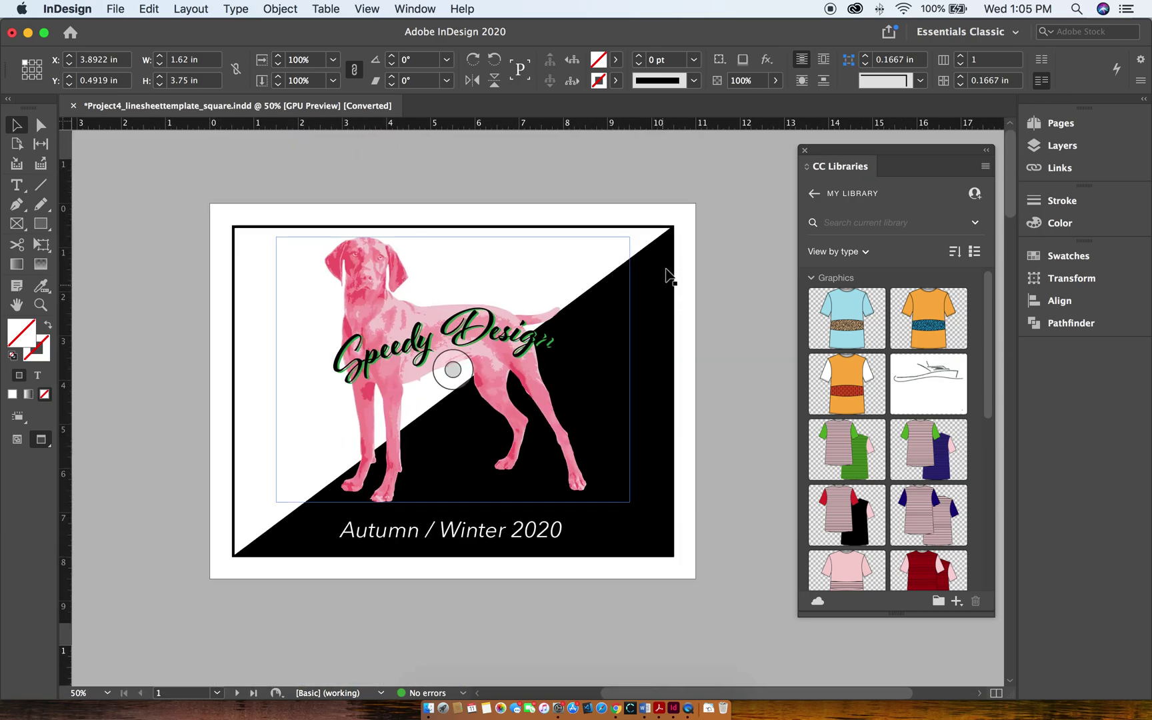
Place the Artwork 15 tee graphic from My Library into the empty frame beside the Dip Dye Tee description on page 2.
scroll(643, 522, down, 5)
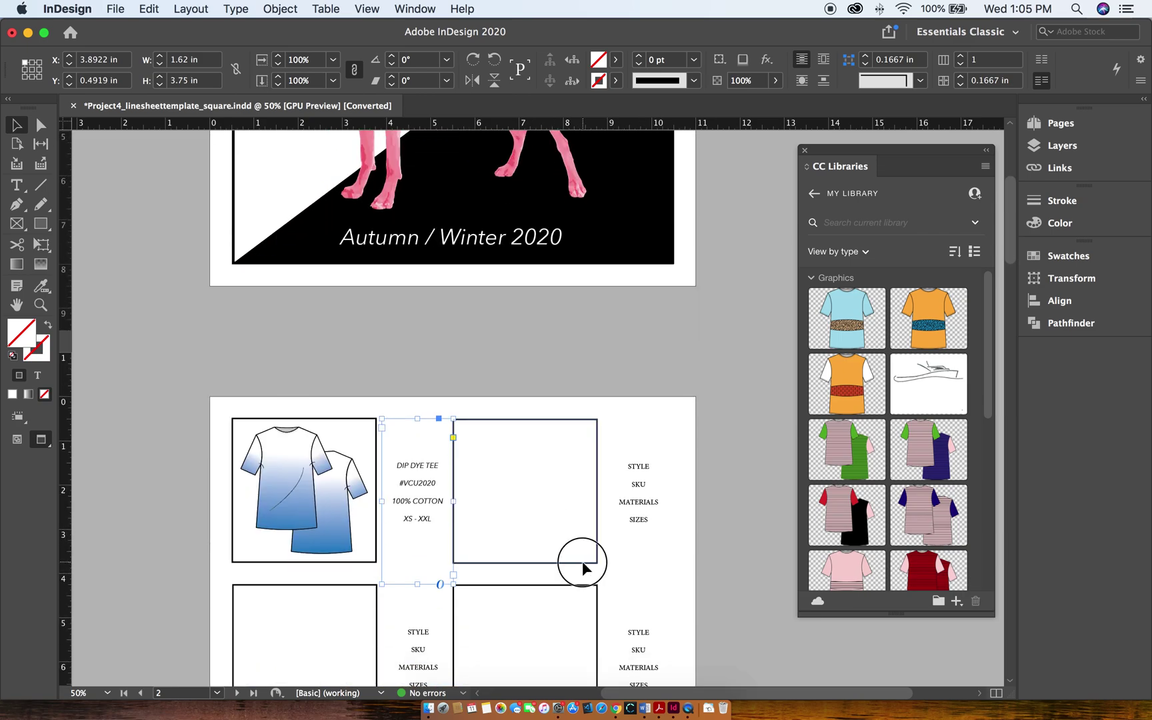
click(581, 561)
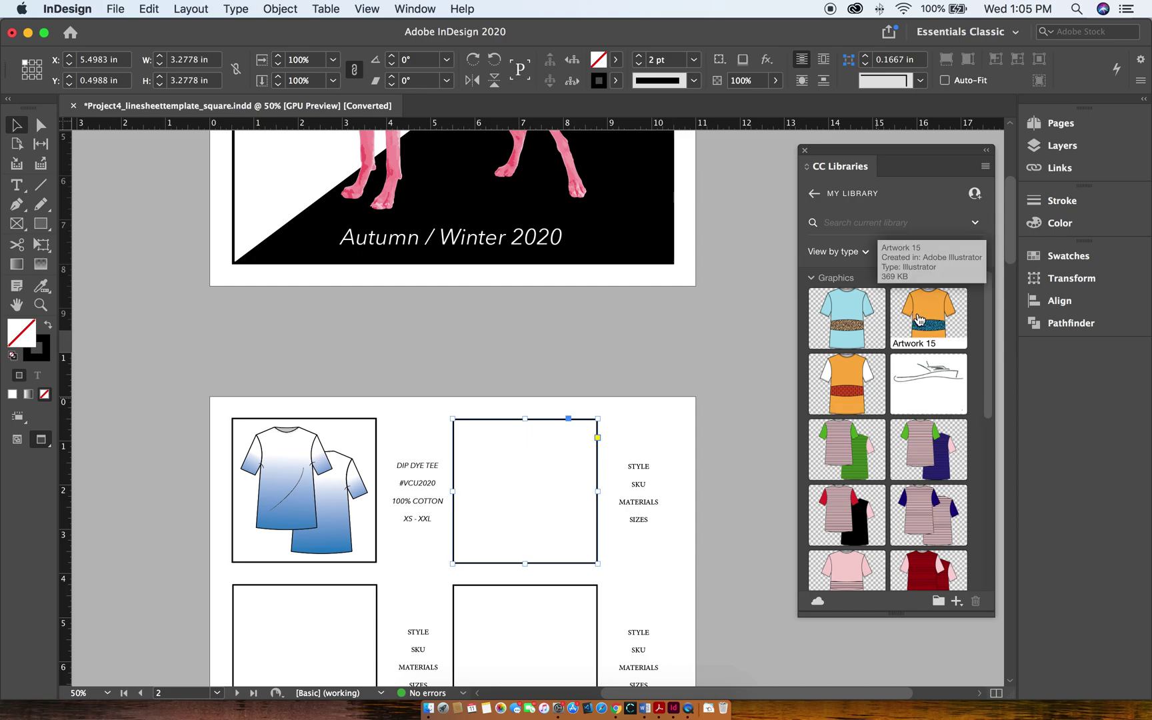
drag(919, 319, 527, 474)
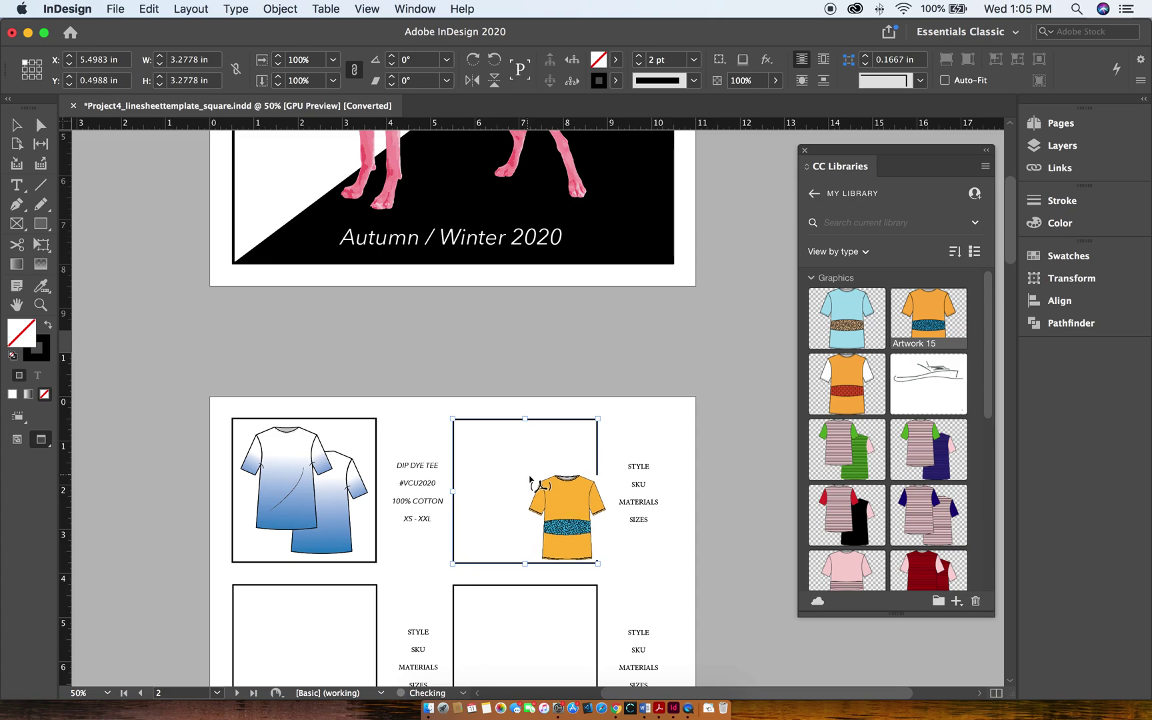
click(703, 358)
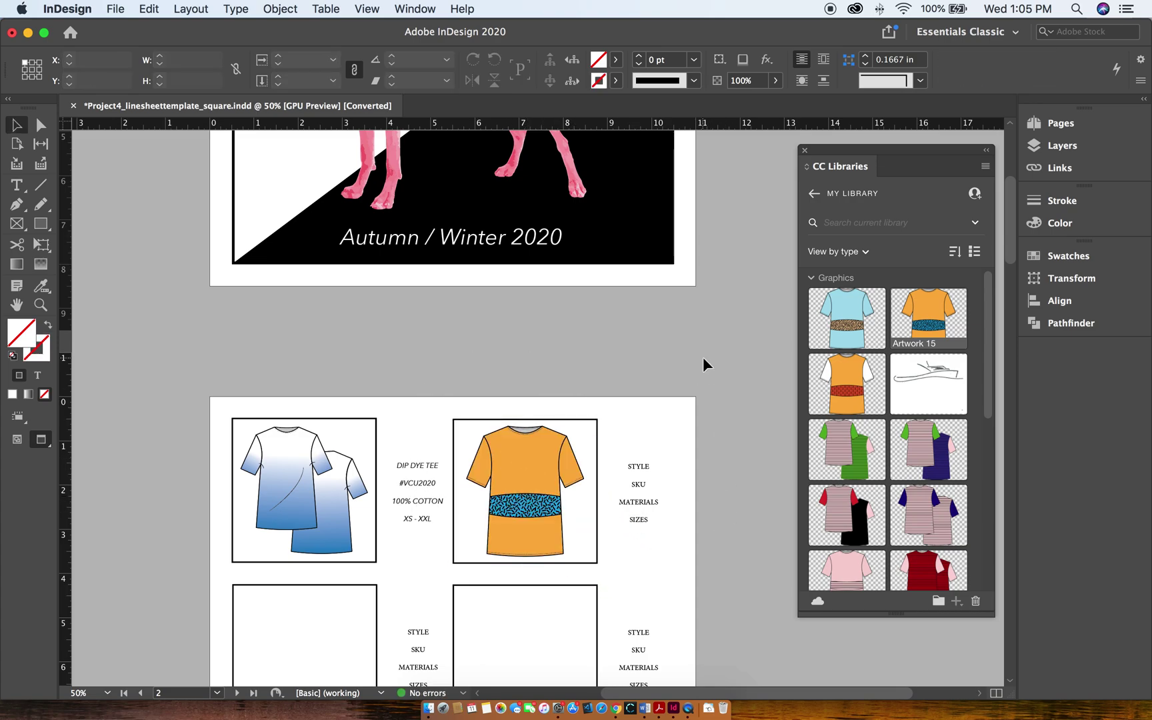